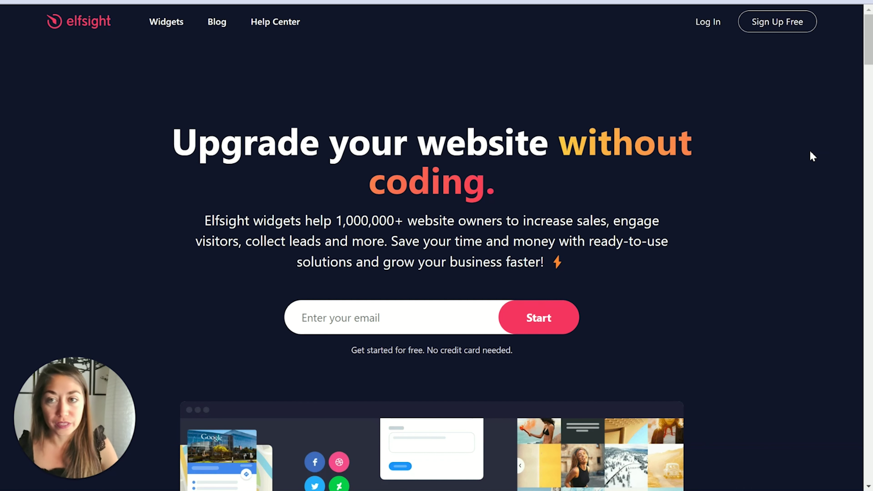
- Browse the catalog of available widgets across social, reviews, forms and e-commerce categories
mouse_move(172, 25)
scroll(70, 294, "down", 4)
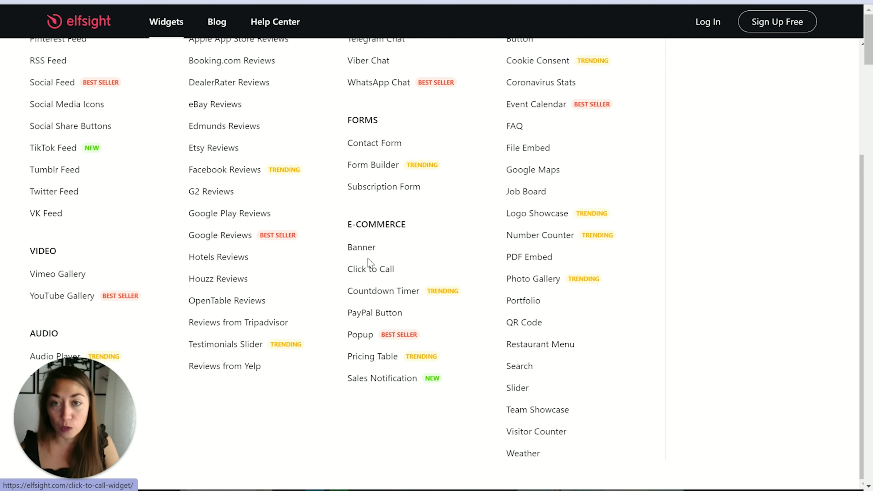
scroll(375, 268, "up", 4)
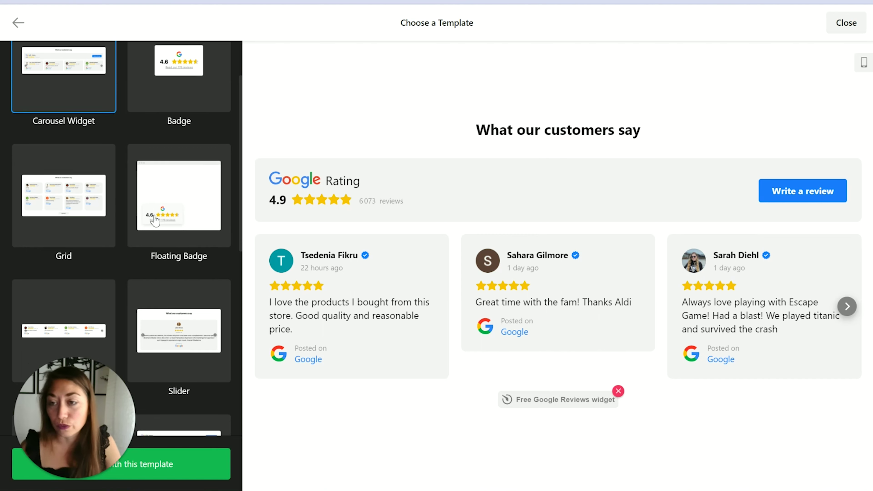
- Choose the Simple Carousel template for the Google Reviews widget and continue with it
scroll(172, 217, "down", 8)
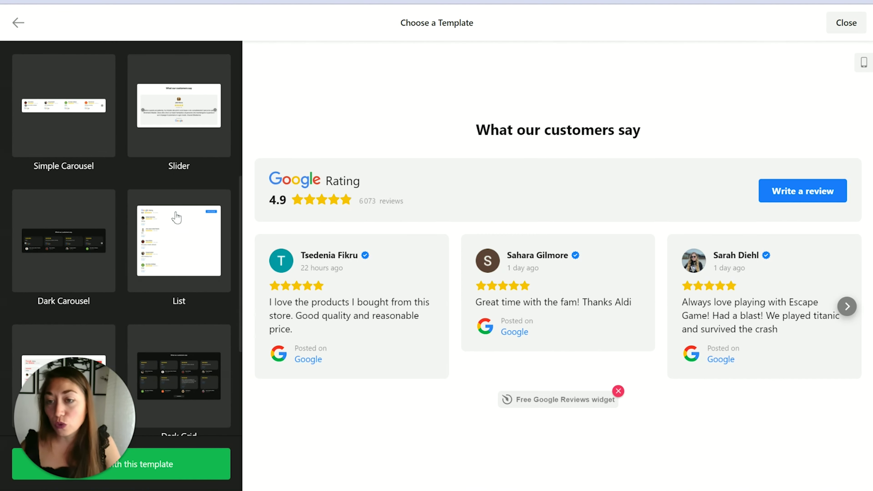
scroll(171, 216, "down", 5)
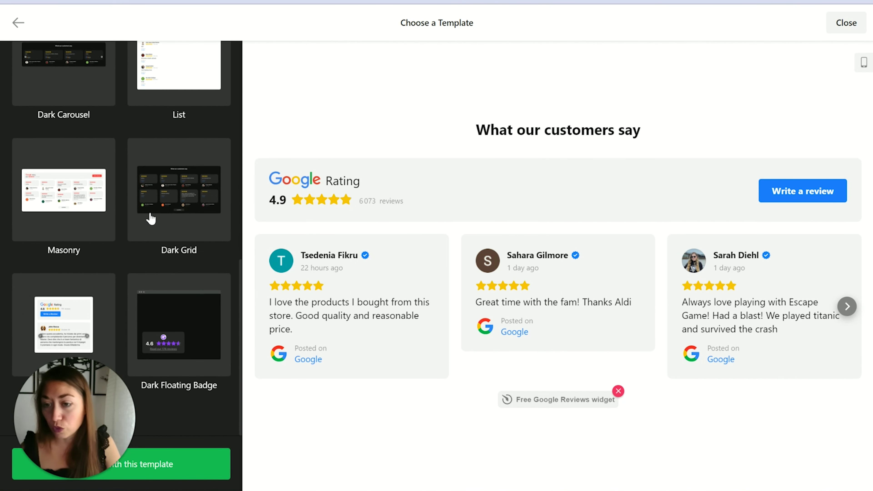
scroll(150, 216, "up", 3)
scroll(166, 221, "up", 8)
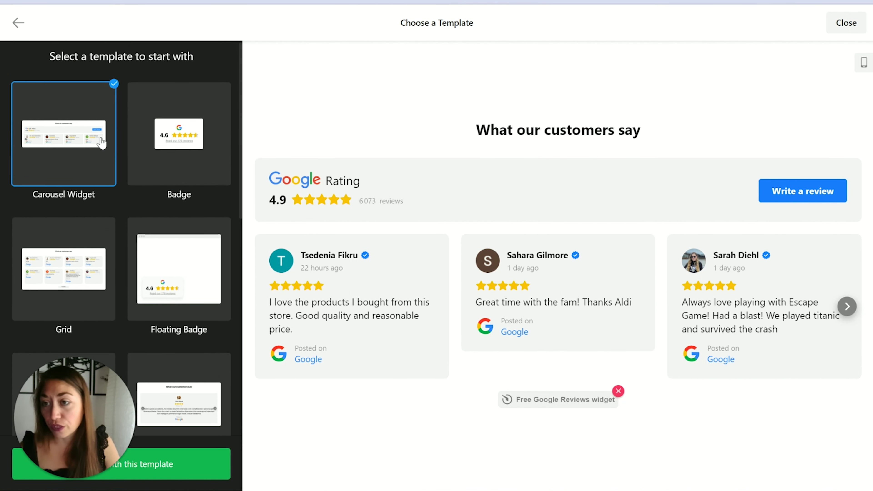
scroll(140, 189, "down", 3)
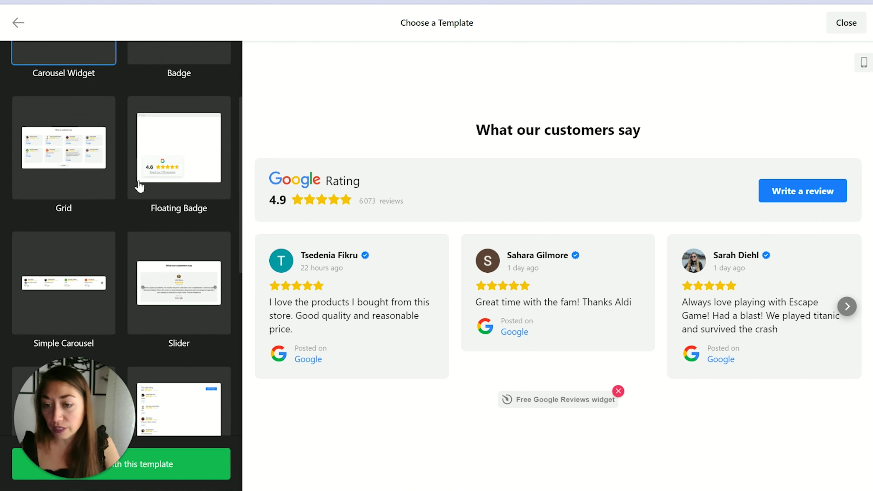
left_click(74, 264)
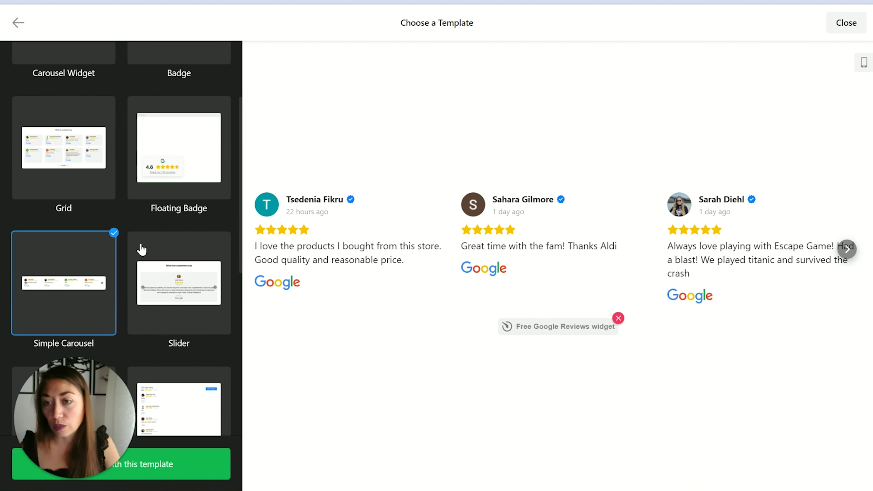
scroll(139, 241, "up", 3)
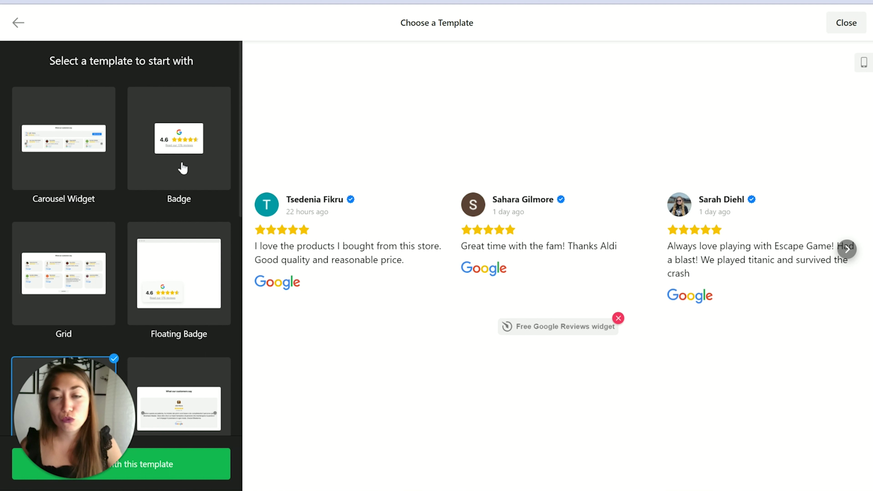
left_click(195, 455)
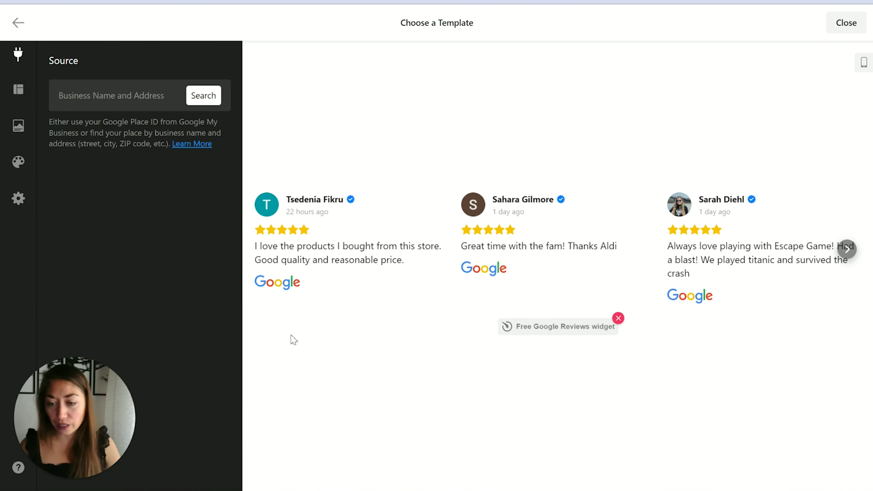
- Find the business "La sellerie du Chalet" and set it as the widget's review source
left_click(130, 97)
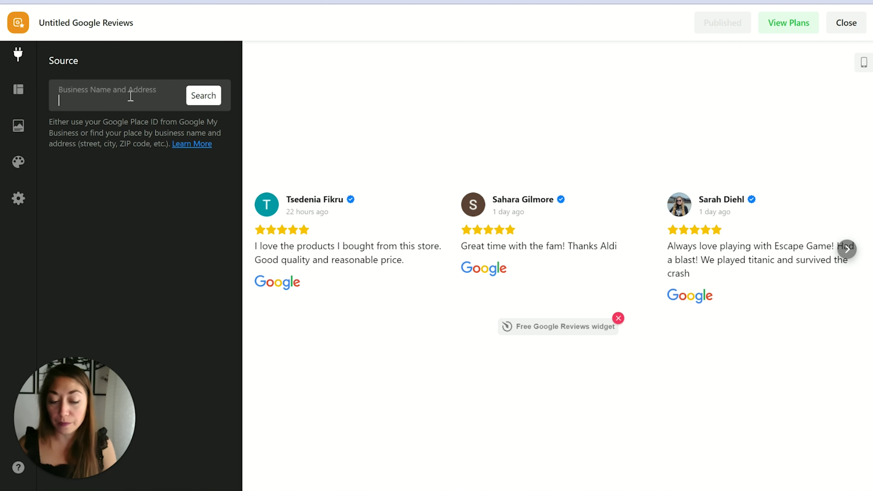
type("la sellerie du chalet")
left_click(134, 142)
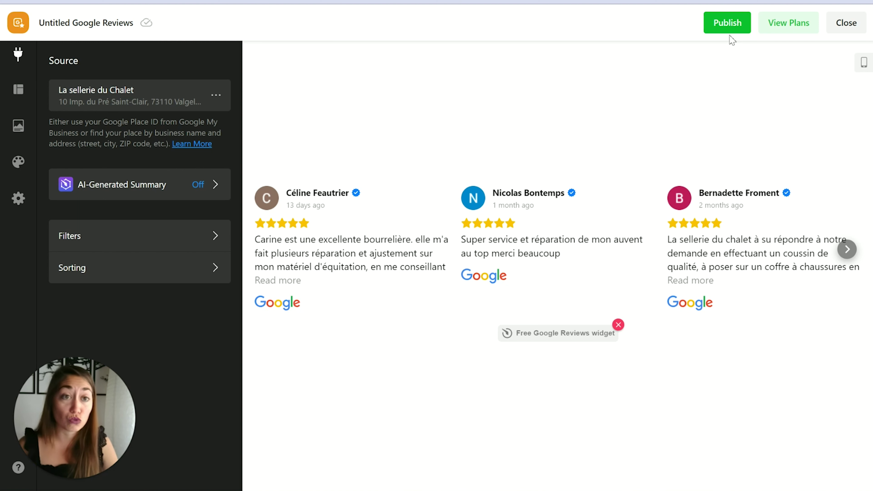
- Examine the review filters with their minimum-rating choices, and the available widget layouts
left_click(118, 242)
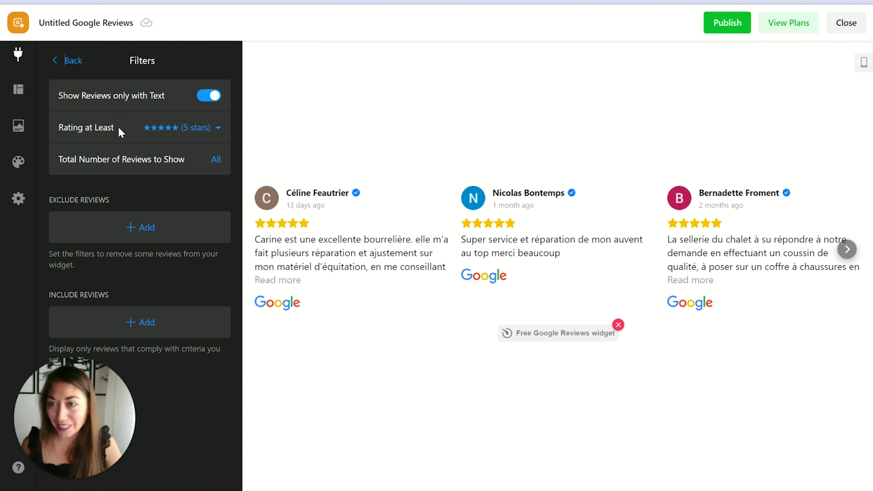
left_click(219, 128)
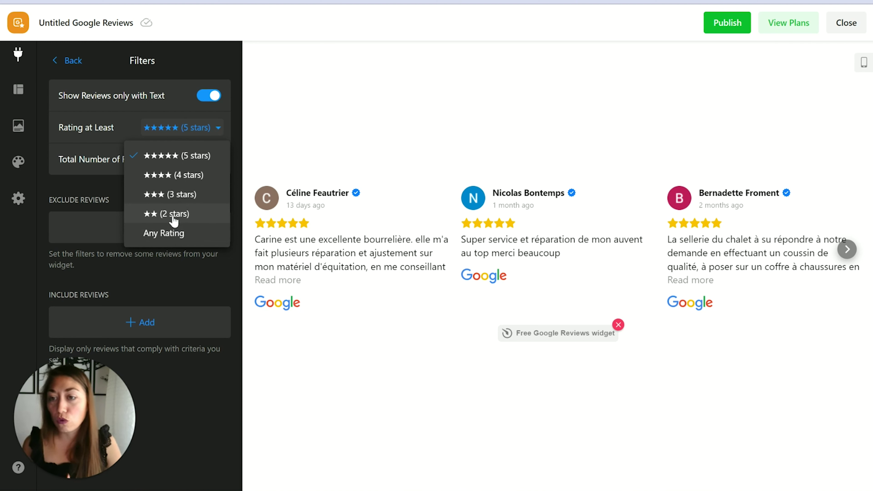
left_click(116, 189)
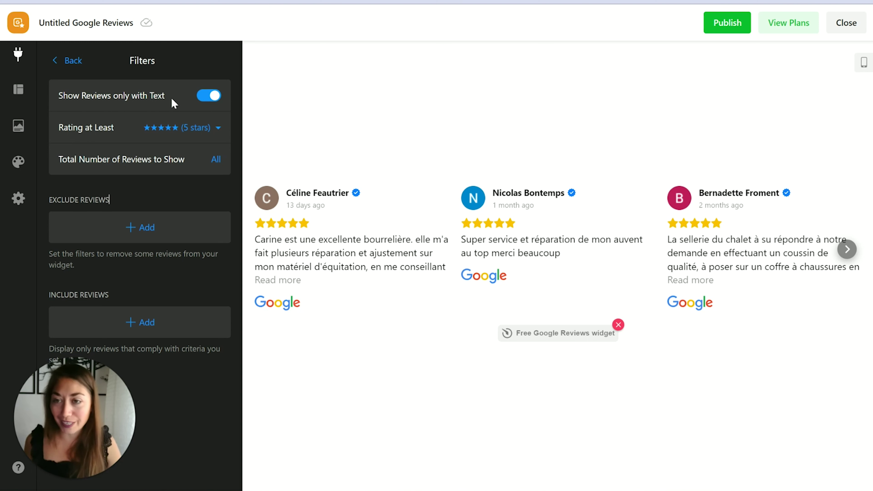
left_click(20, 72)
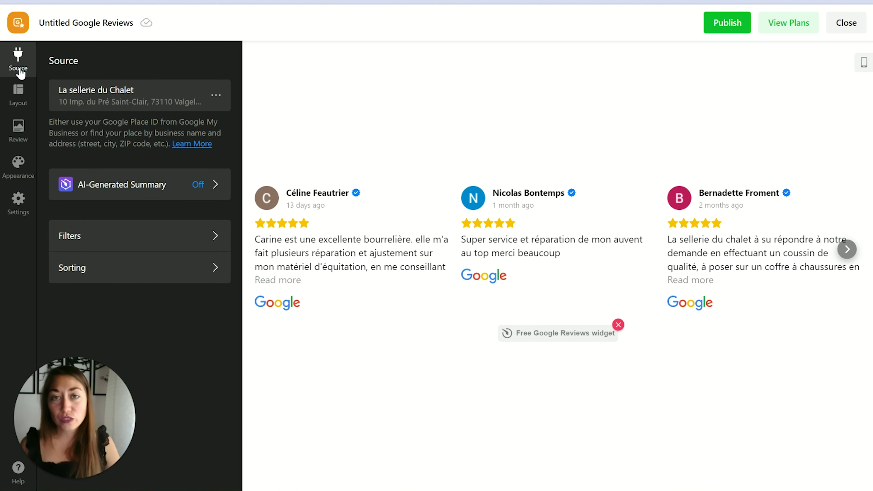
left_click(25, 99)
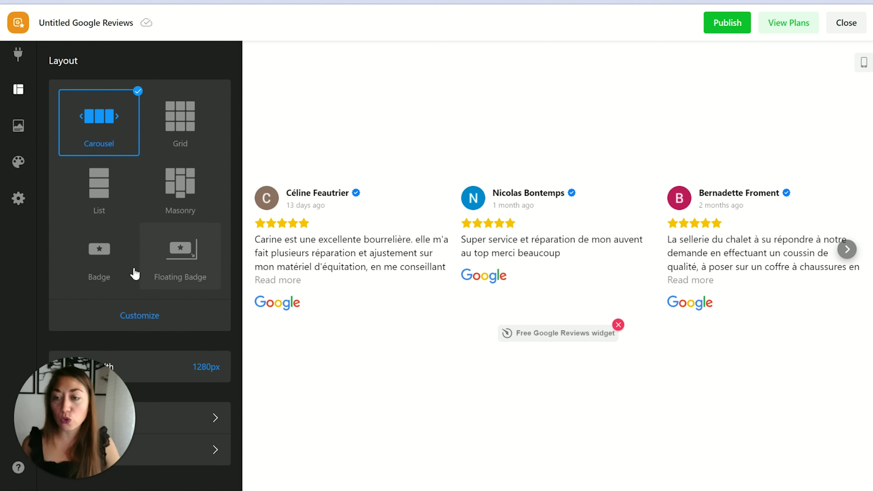
- Try the alternative review styles for the widget and return to the first one
left_click(18, 125)
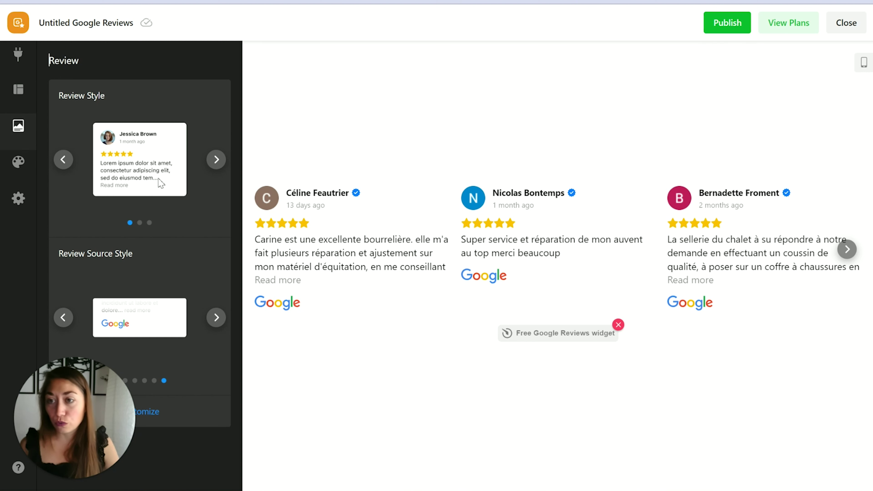
left_click(214, 163)
left_click(216, 160)
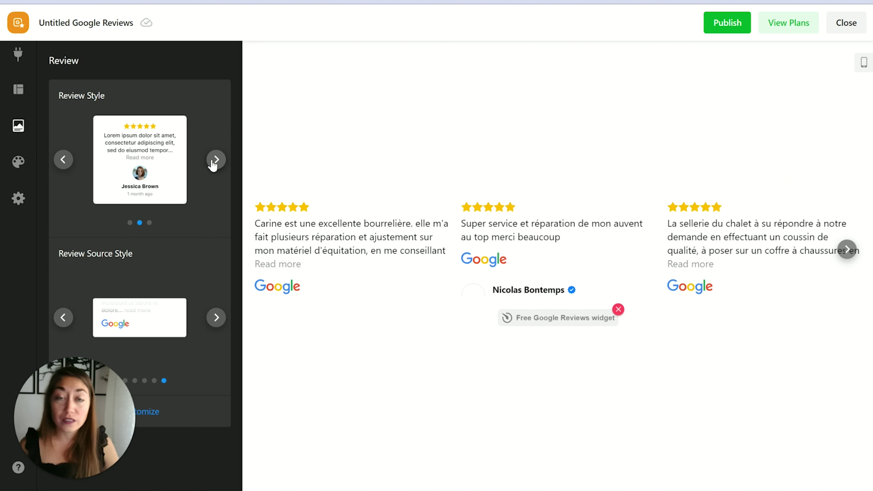
left_click(212, 161)
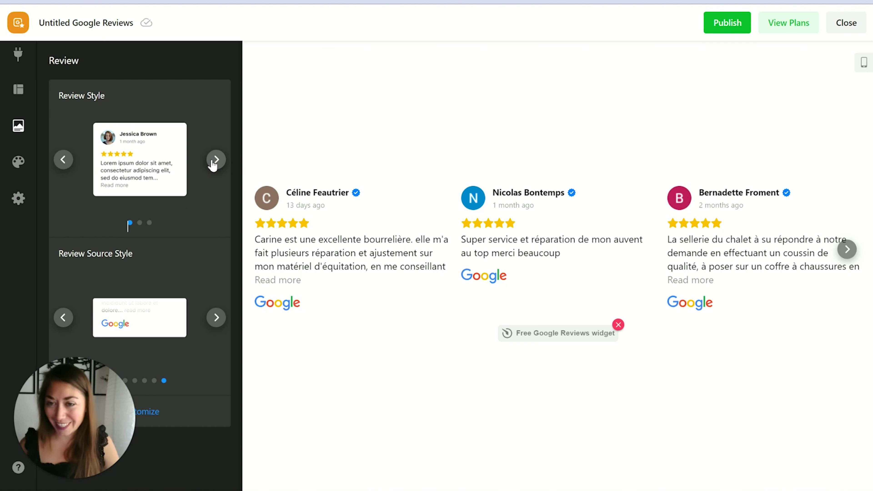
- Try a purple accent color in the widget's appearance settings and switch back to blue
left_click(20, 164)
left_click_drag(677, 371, 794, 403)
left_click(87, 178)
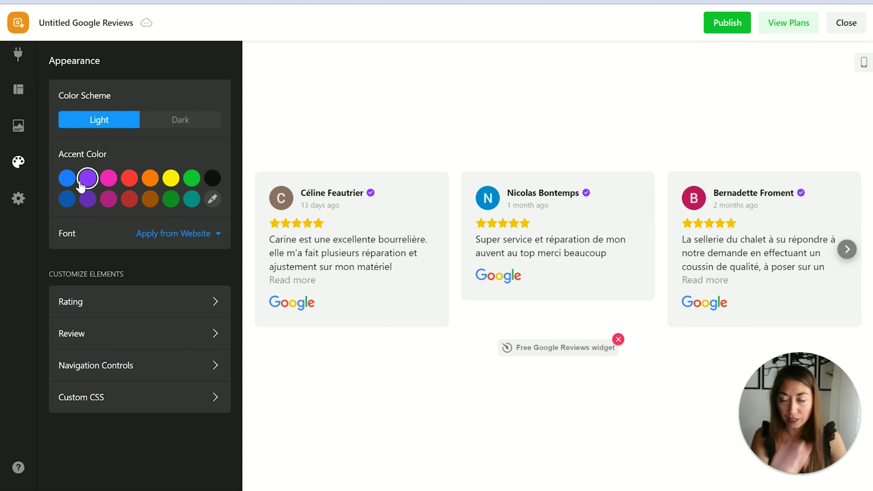
left_click(68, 179)
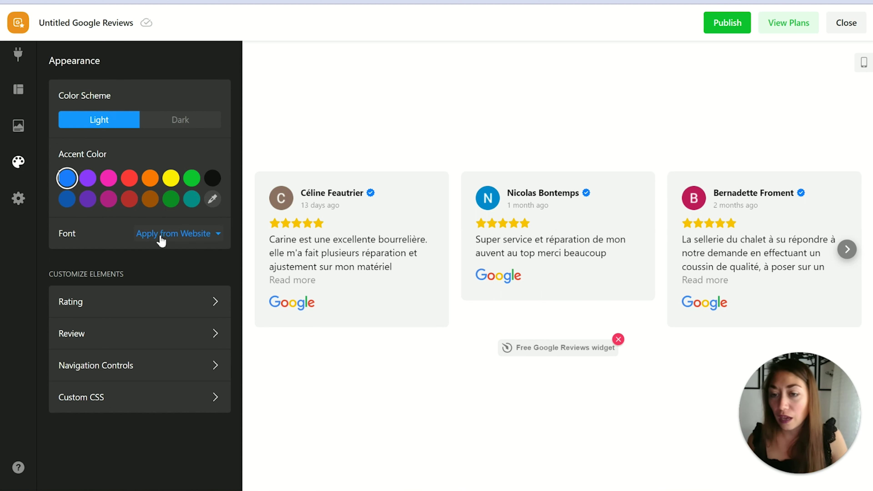
- Remove the background color of the review cards in the appearance customization
left_click(129, 304)
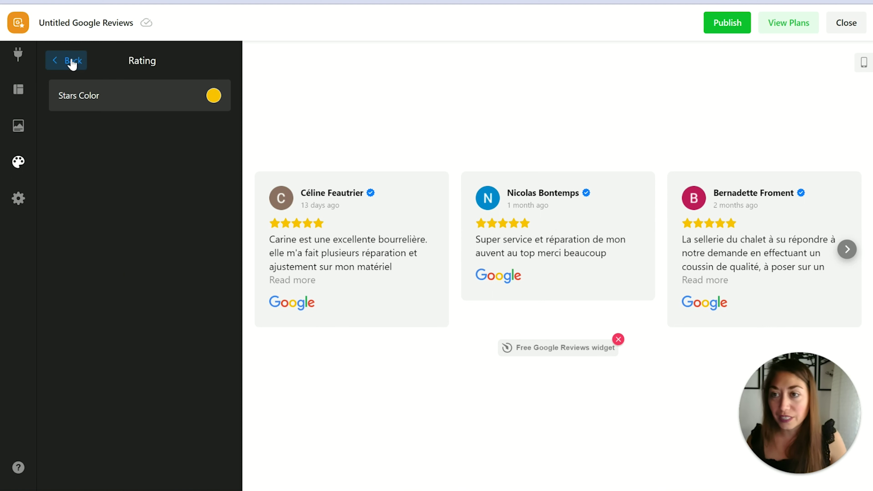
left_click(72, 61)
left_click(127, 336)
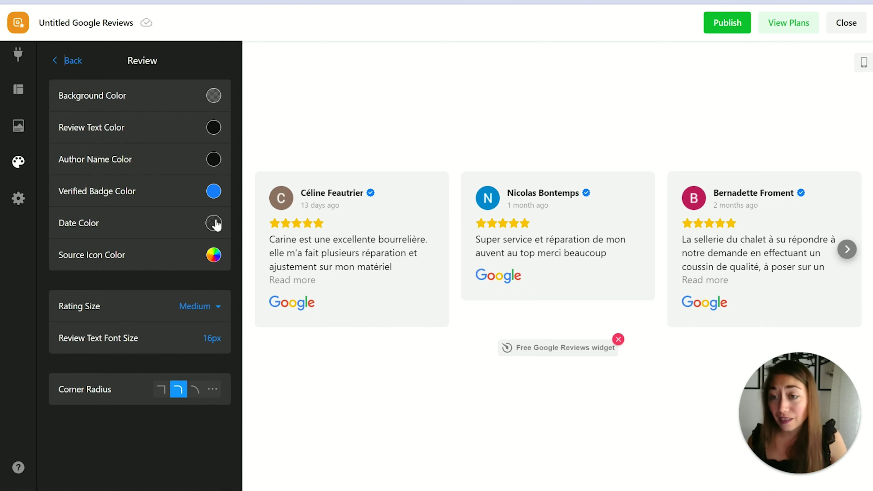
left_click(214, 96)
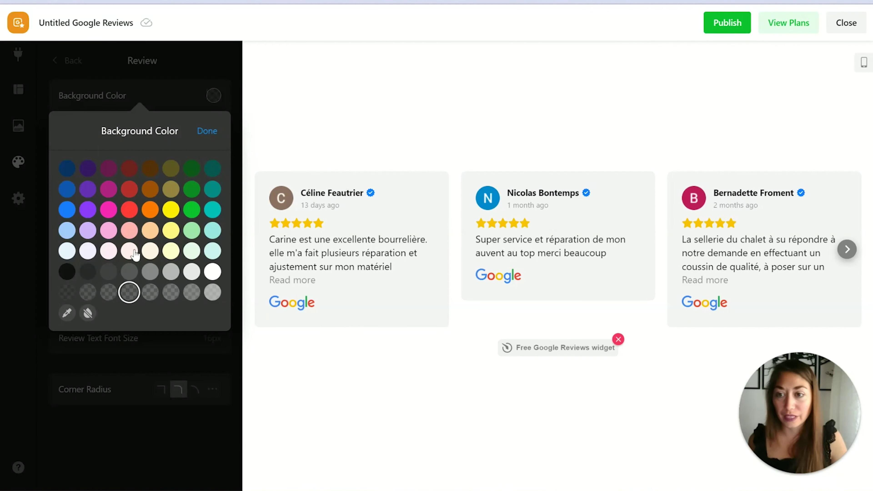
left_click(87, 312)
left_click(206, 131)
- Set the widget's language to Français
left_click(20, 199)
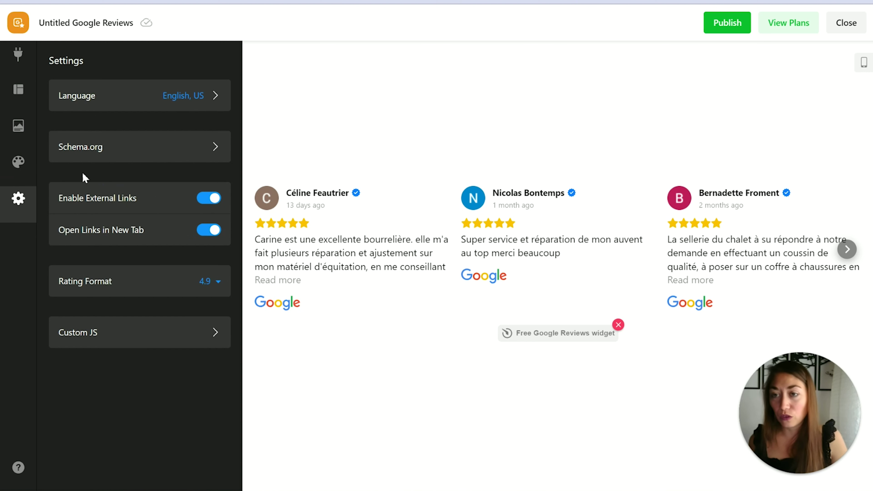
left_click(144, 97)
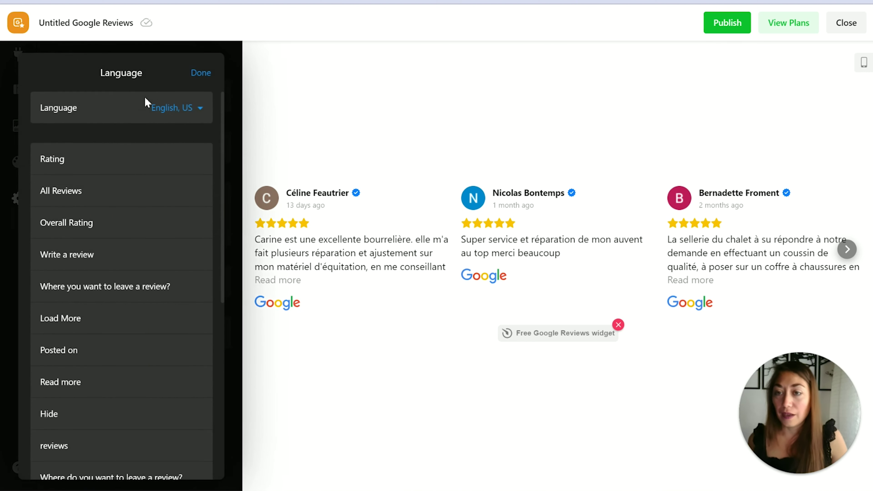
left_click(194, 110)
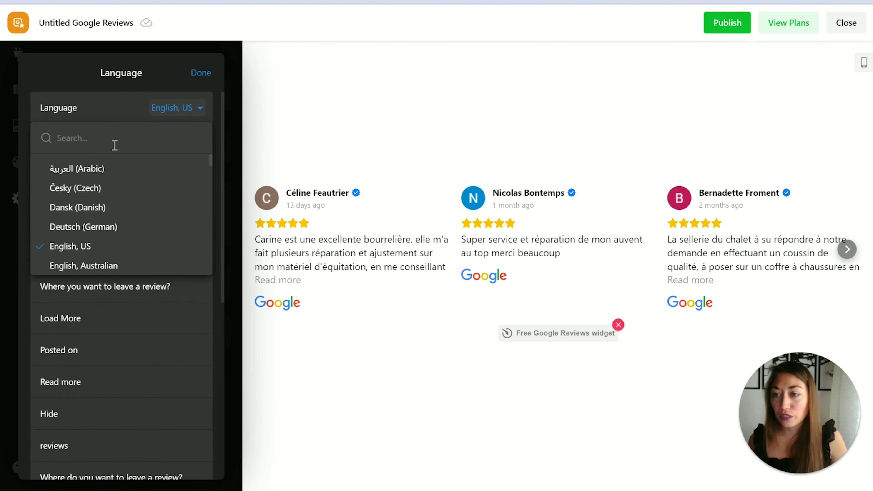
scroll(103, 206, "down", 3)
left_click(79, 213)
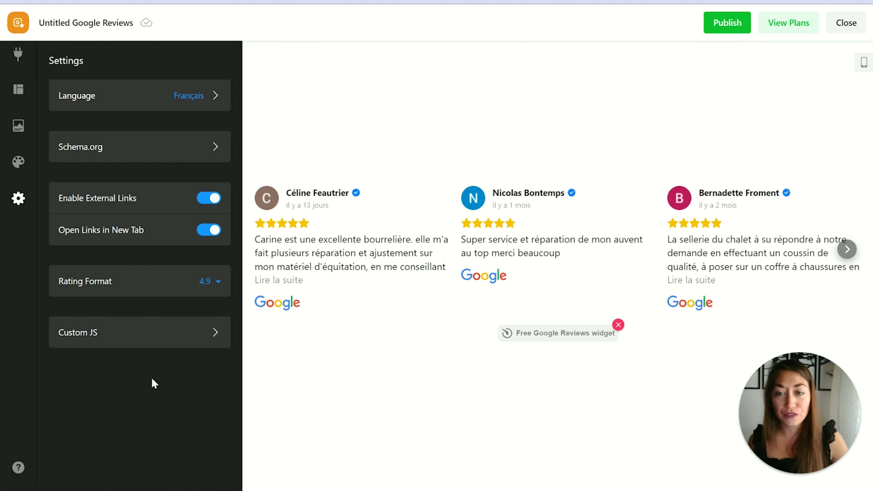
- Publish the Google Reviews widget, then leave its editor and open its installation code
left_click(728, 27)
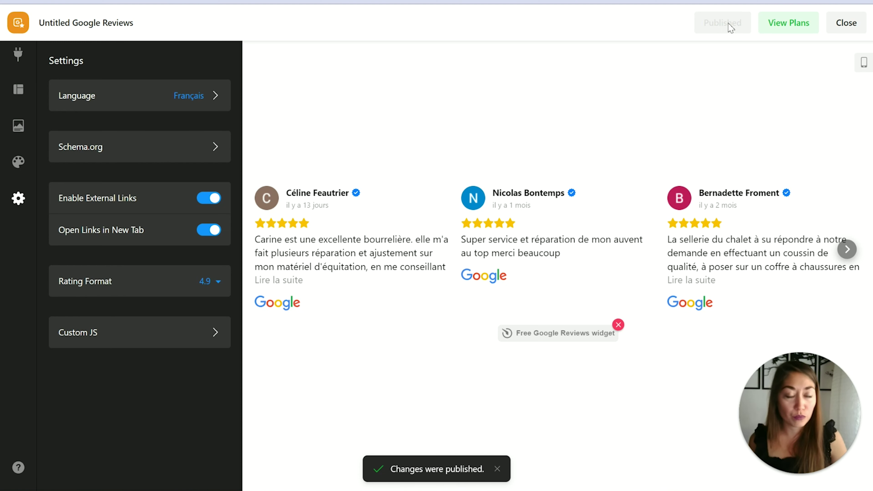
left_click(846, 23)
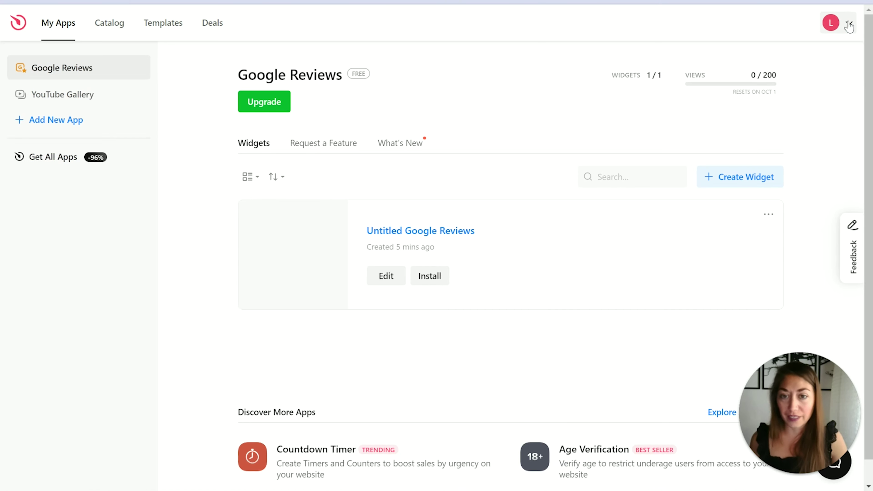
left_click(434, 280)
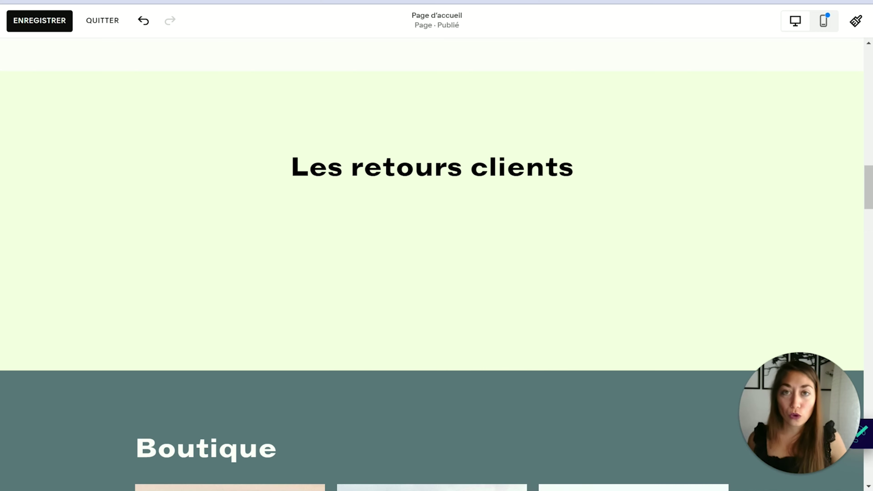
- Switch to the Squarespace page editor and add a Code block to the "Les retours clients" section
mouse_move(269, 312)
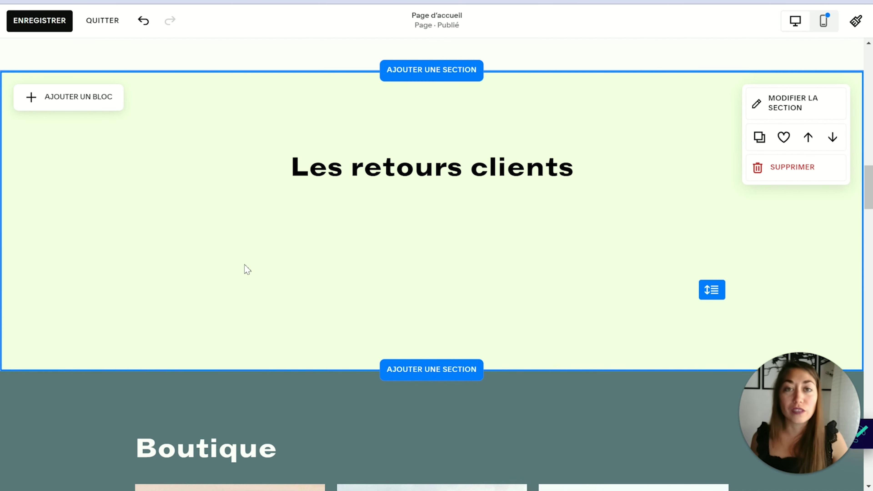
left_click(99, 98)
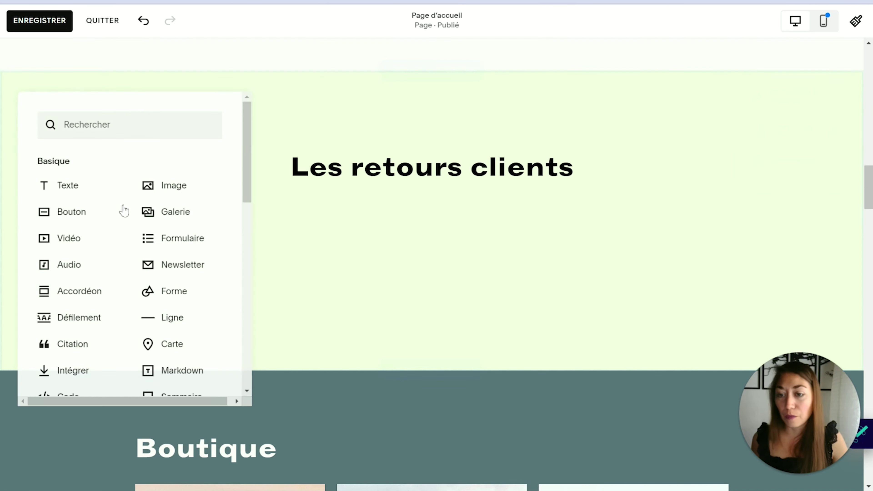
scroll(156, 280, "down", 5)
left_click(74, 224)
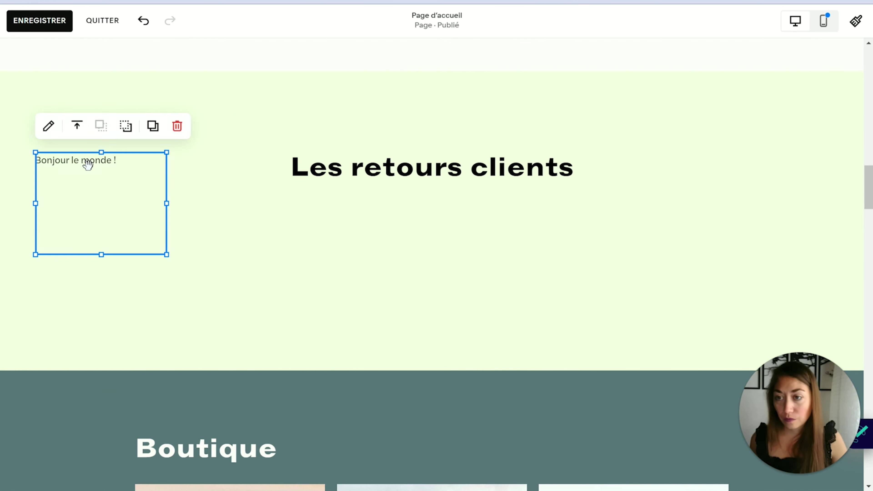
- Replace the block's placeholder HTML with the Elfsight widget embed code and close the code editor
left_click_drag(363, 225, 207, 225)
type("<script src=\"https://static.elfsight.com/platform/platform.js\" data-use-service-core defer></script> <div class=\"elfsight-app-8de8a3b4-deb1-4284-a619-26d896b67760\"></div>")
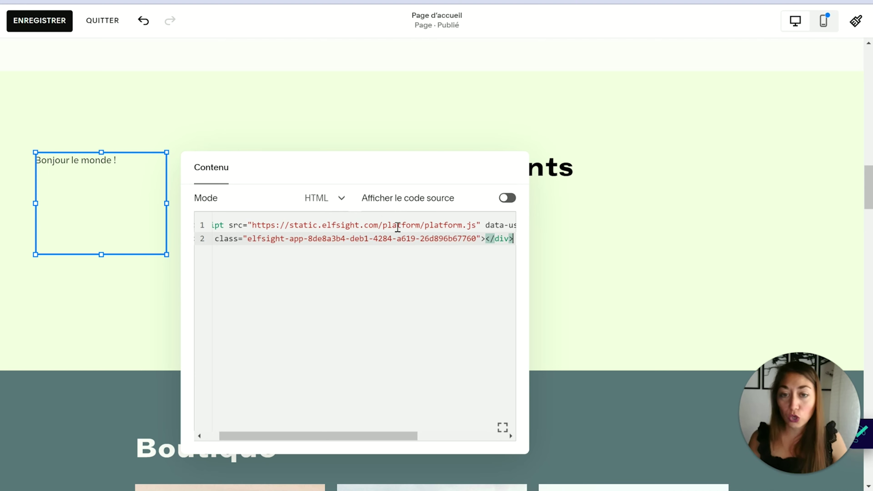
left_click(115, 173)
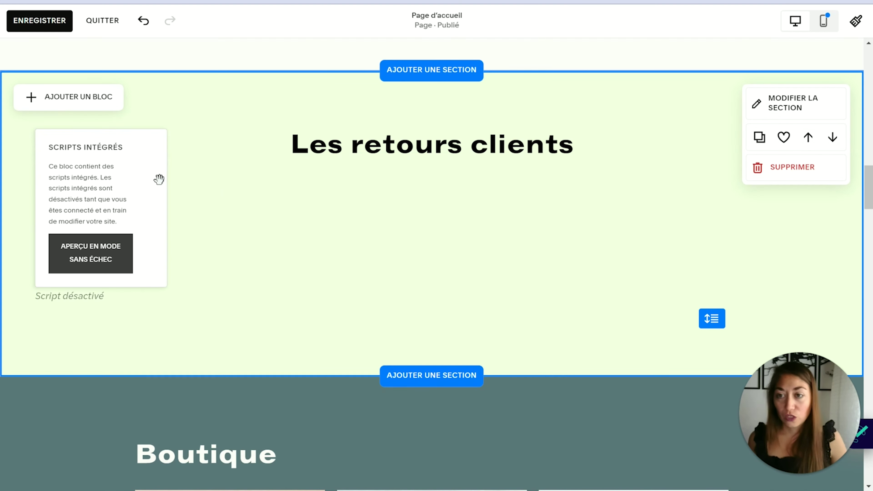
- Center the widened code block beneath the "Les retours clients" heading and shorten the block and its section
left_click_drag(121, 202, 118, 227)
left_click_drag(166, 277, 697, 255)
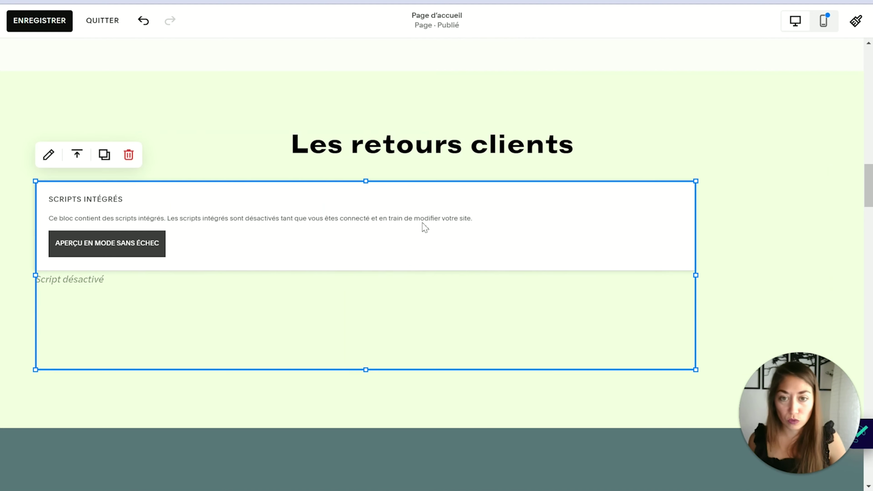
left_click_drag(397, 211, 447, 220)
left_click_drag(432, 369, 425, 289)
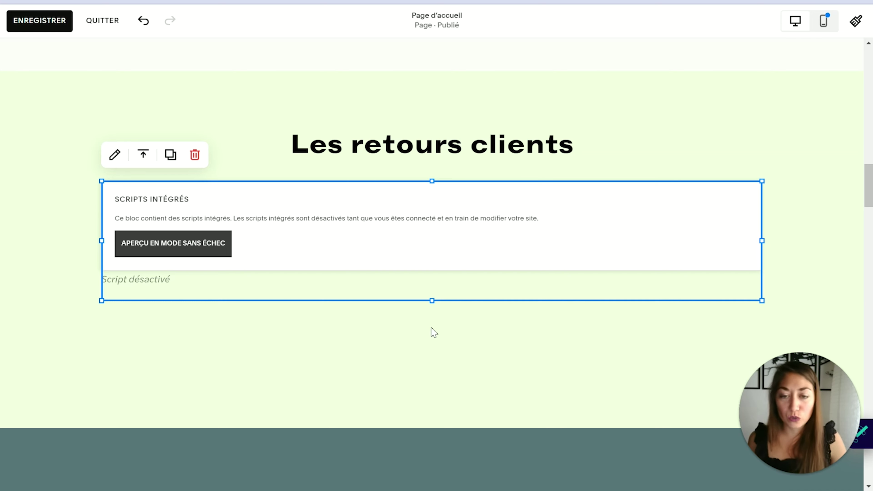
left_click(590, 356)
left_click_drag(712, 370, 715, 279)
- Preview the embedded reviews script in safe mode and save the home page
left_click(182, 260)
left_click(74, 253)
left_click(31, 22)
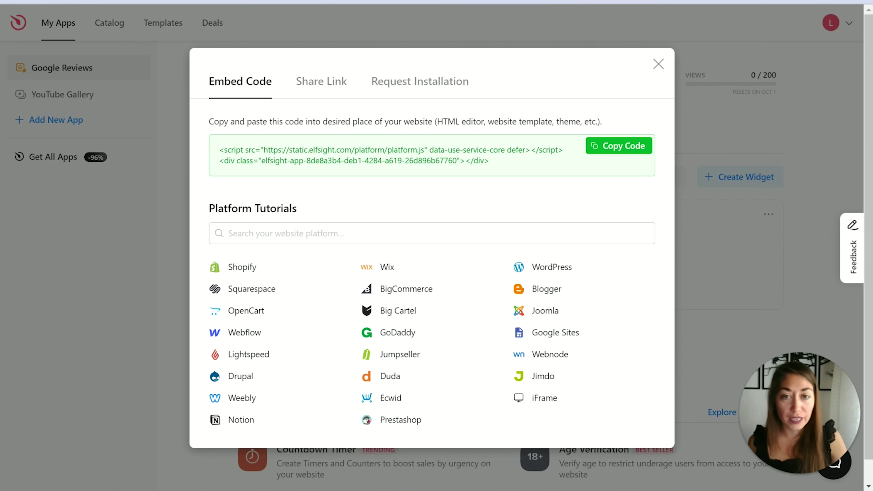
- Close the widget's embed code window in Elfsight
left_click(694, 121)
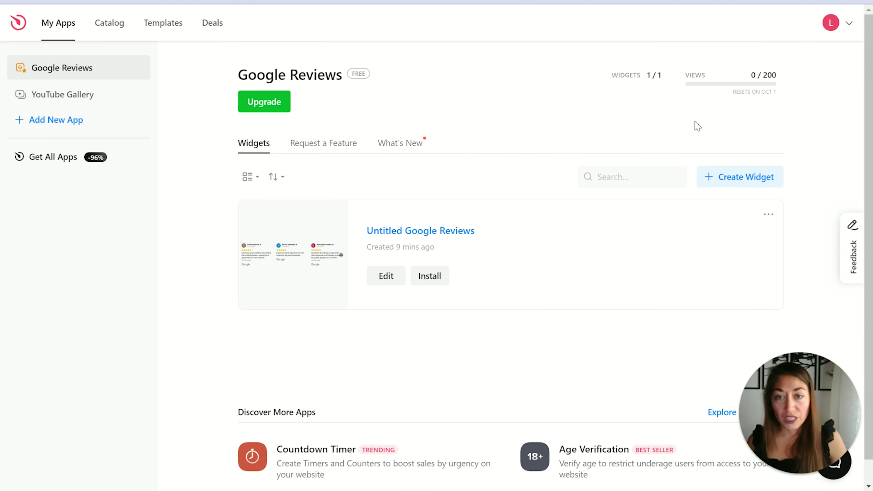